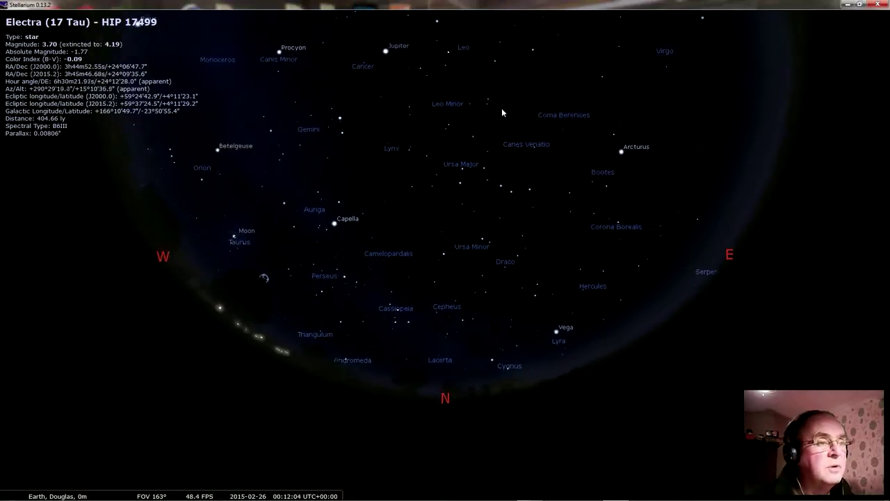
Tilt the view upward twice to centre the northern sky around Ursa Minor.
{"action": "key", "text": "Up"}
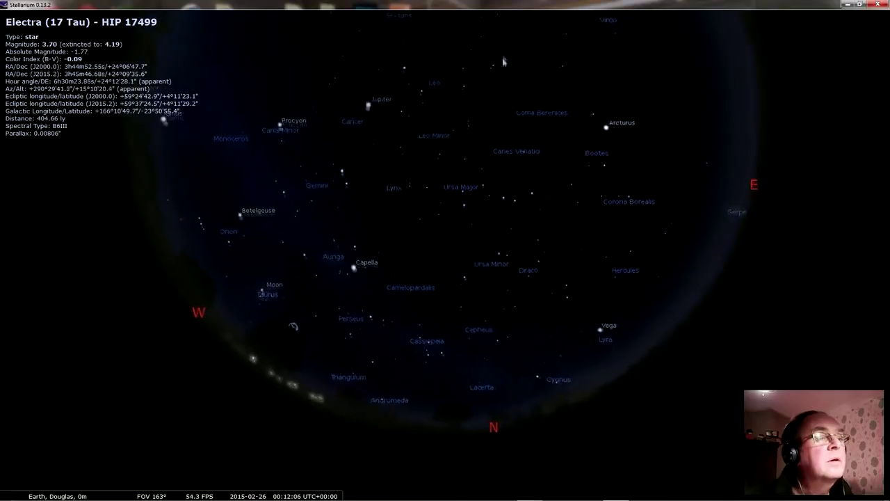
{"action": "key", "text": "Up"}
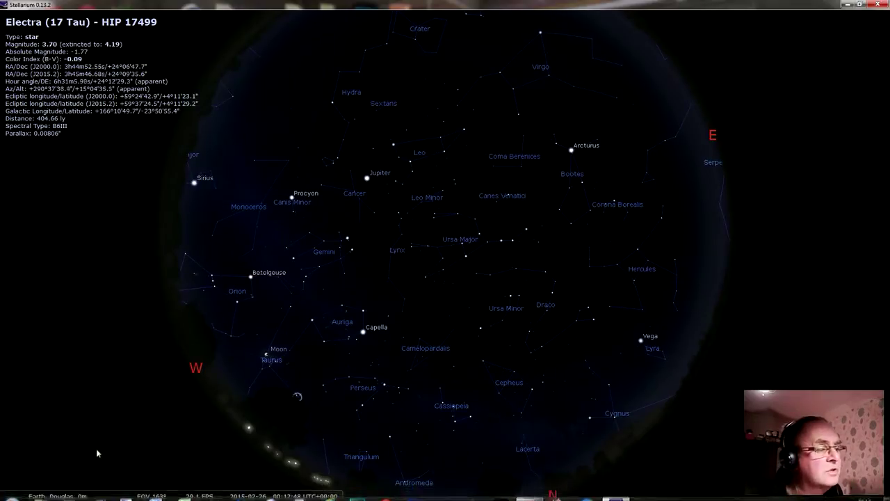
{"action": "mouse_move", "coordinate": [28, 491]}
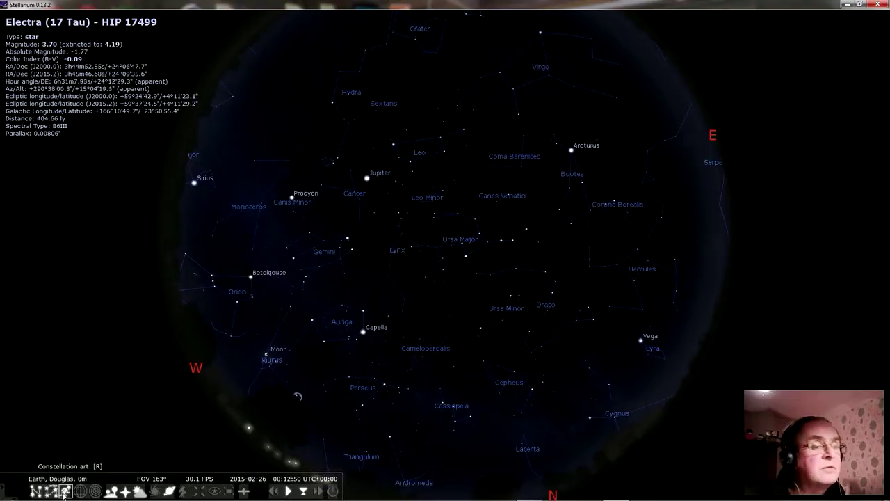
{"action": "left_click", "coordinate": [64, 492]}
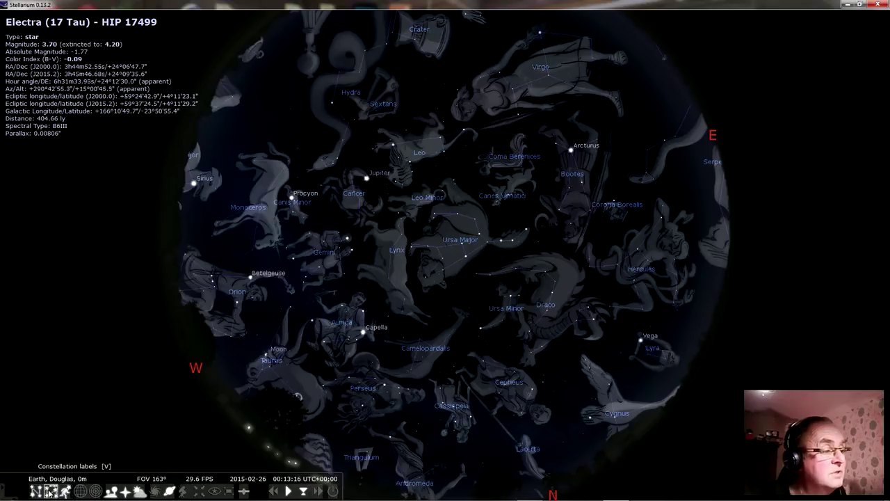
{"action": "left_click", "coordinate": [65, 492]}
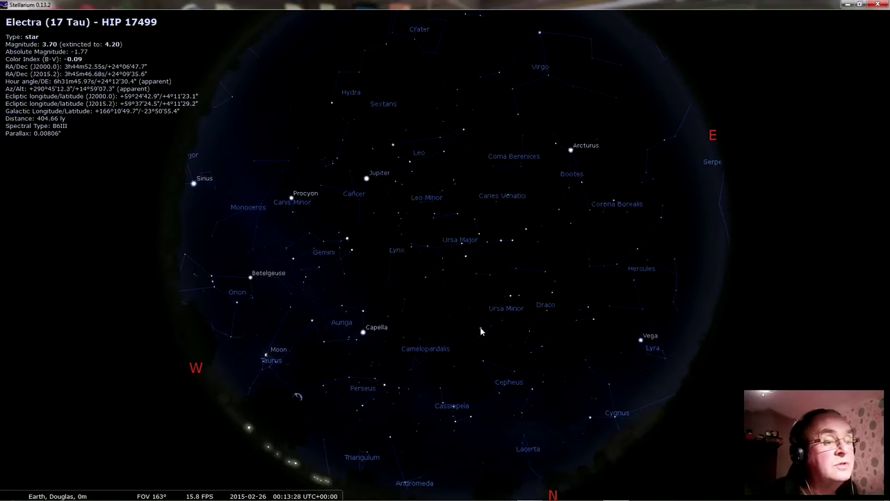
Select Polaris and raise the time speed three times to race into the next day.
{"action": "left_click", "coordinate": [480, 328]}
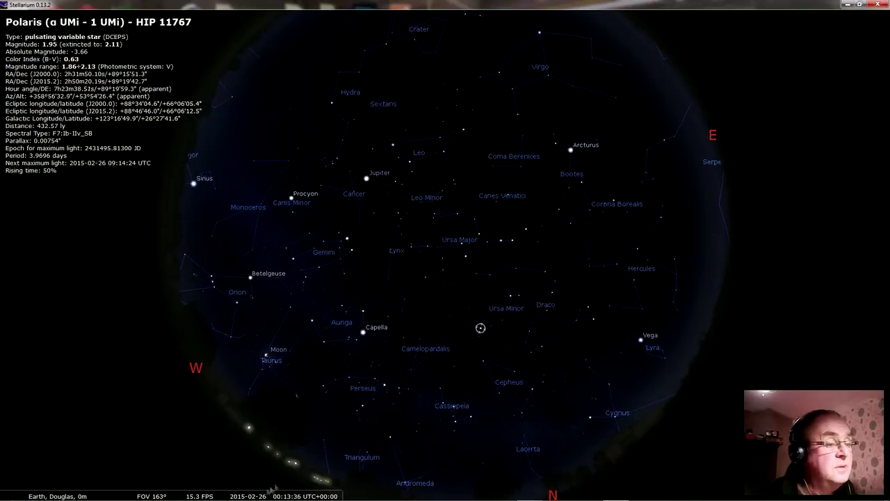
{"action": "mouse_move", "coordinate": [318, 491]}
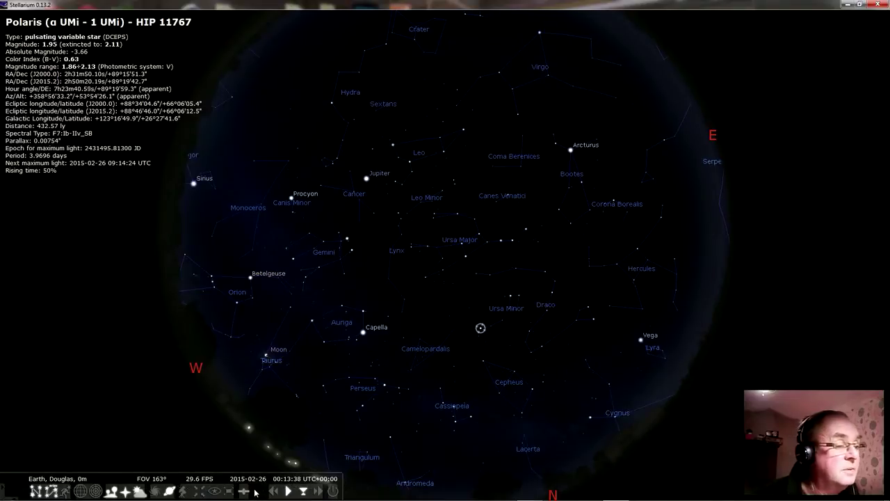
{"action": "left_click", "coordinate": [317, 492]}
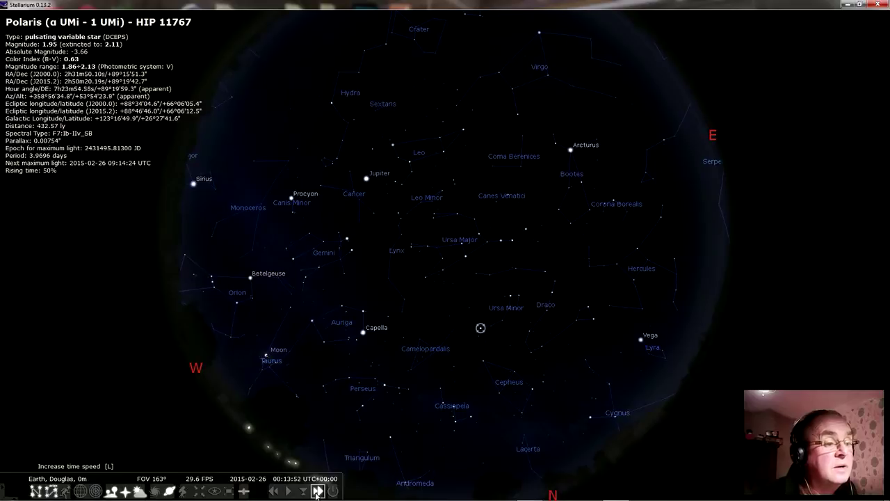
{"action": "left_click", "coordinate": [316, 492]}
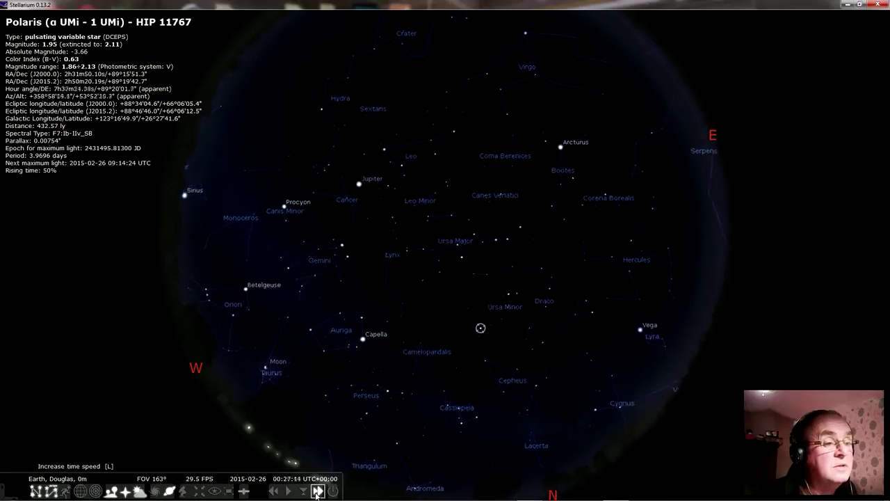
{"action": "left_click", "coordinate": [316, 492]}
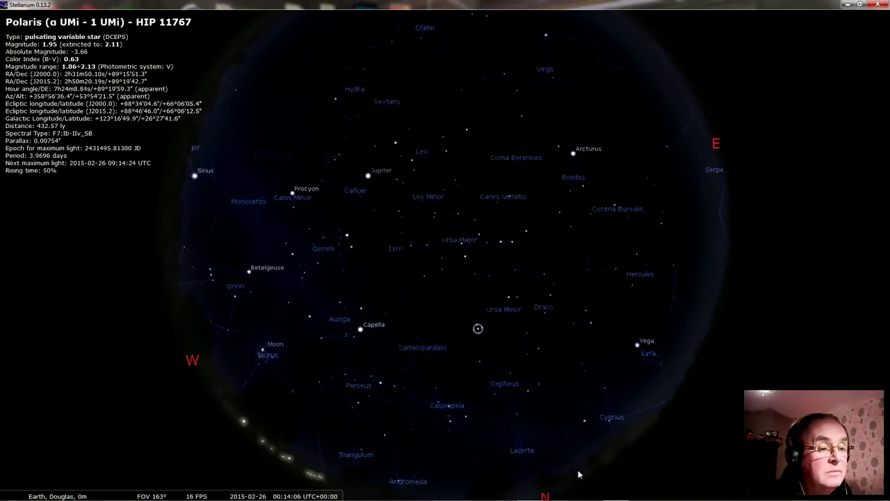
Drag across the sky to swing the constellations around the zenith and Polaris.
{"action": "left_click_drag", "start_coordinate": [562, 479], "coordinate": [492, 481]}
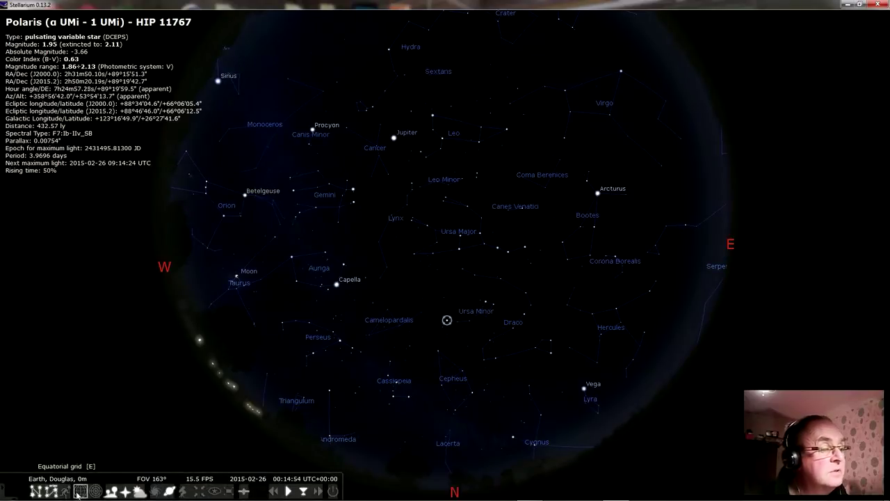
{"action": "mouse_move", "coordinate": [36, 491]}
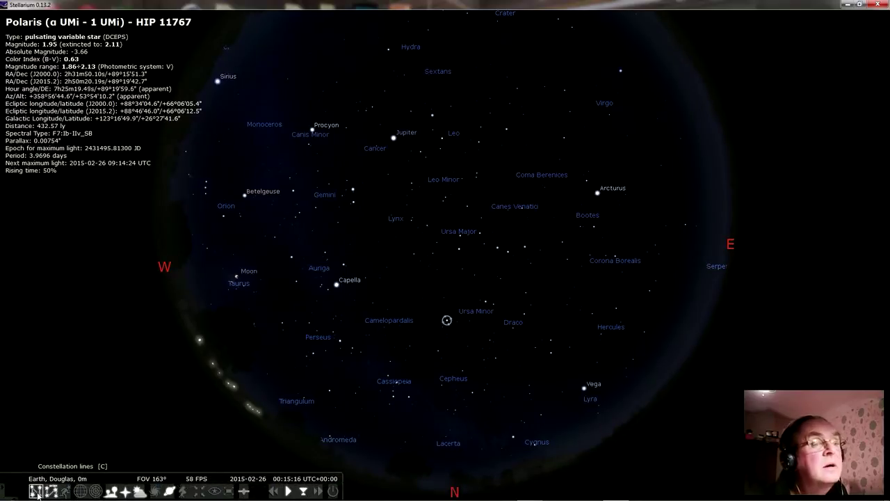
Hide constellation lines, then inspect HIP 102599, 41 Dra, 6 Her, Kochab and Polaris.
{"action": "left_click", "coordinate": [36, 491]}
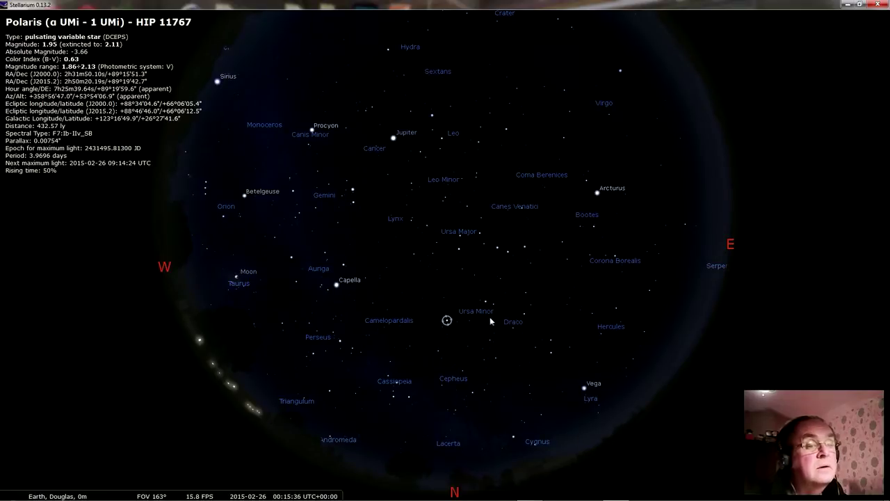
{"action": "left_click", "coordinate": [460, 341]}
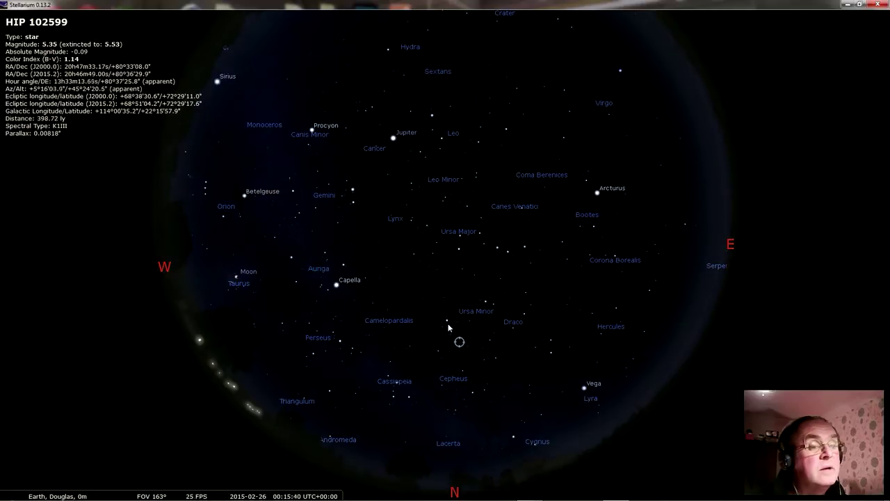
{"action": "left_click", "coordinate": [474, 329]}
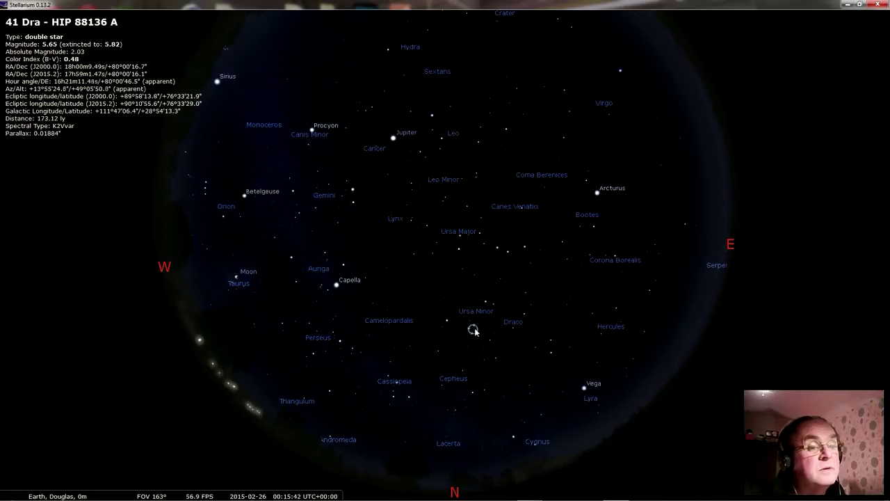
{"action": "left_click", "coordinate": [557, 293]}
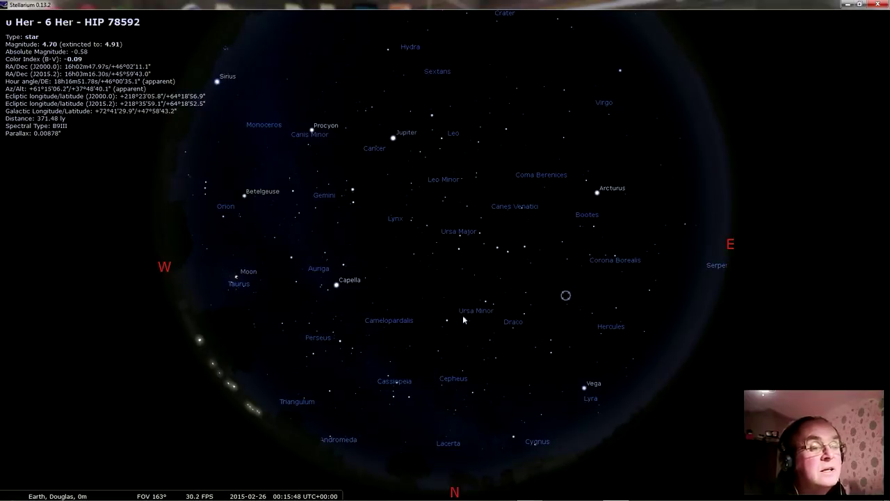
{"action": "left_click", "coordinate": [485, 303]}
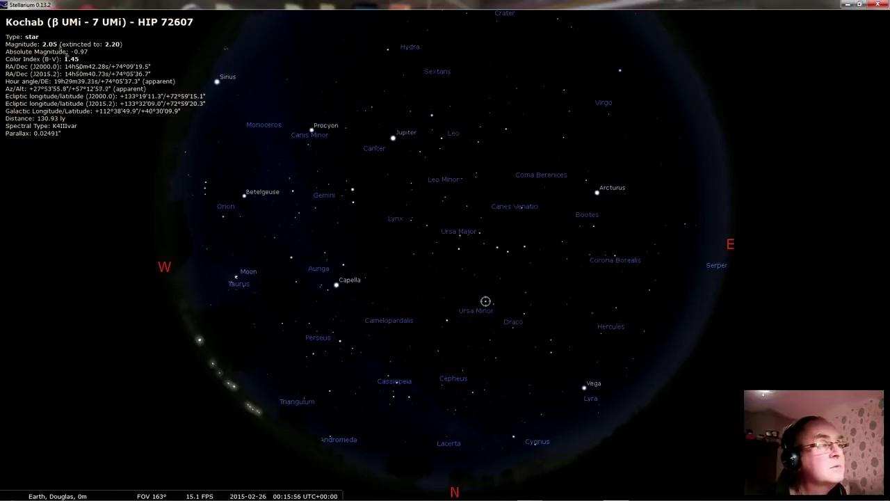
{"action": "left_click", "coordinate": [447, 322]}
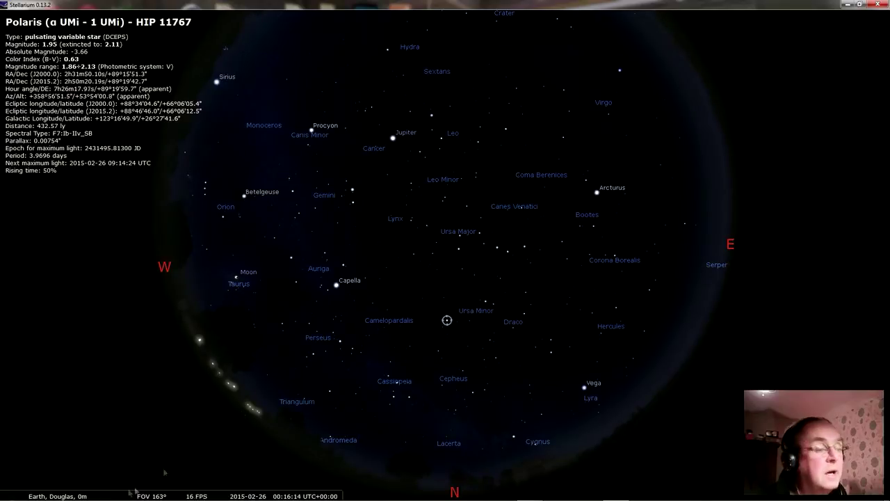
{"action": "mouse_move", "coordinate": [36, 491]}
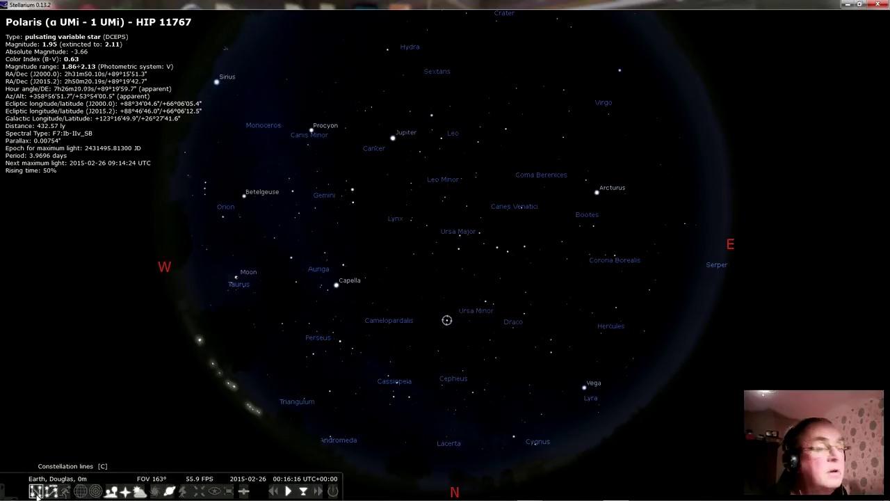
Restore constellation lines and toggle the constellation artwork on, off, then on again.
{"action": "left_click", "coordinate": [36, 491]}
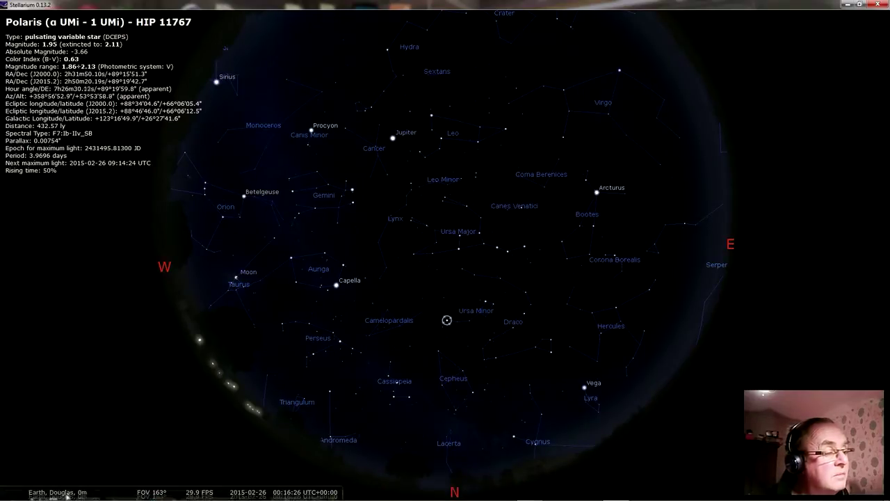
{"action": "mouse_move", "coordinate": [42, 491]}
{"action": "left_click", "coordinate": [65, 492]}
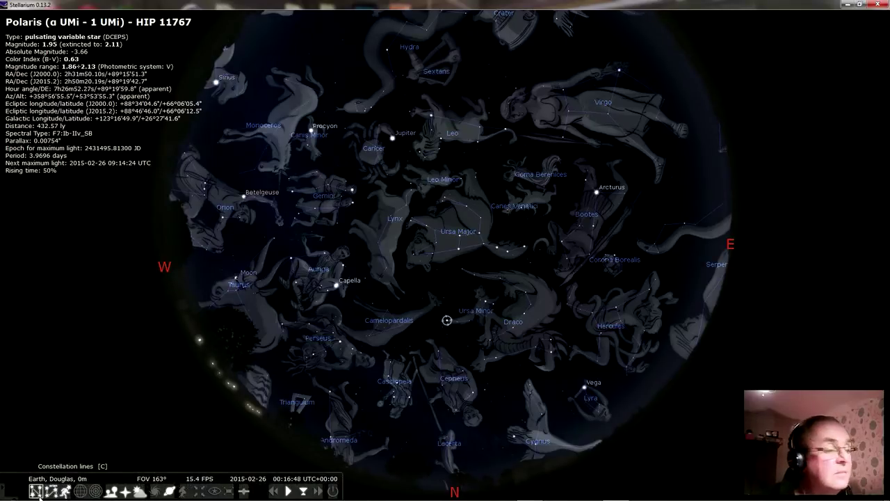
{"action": "left_click", "coordinate": [65, 492]}
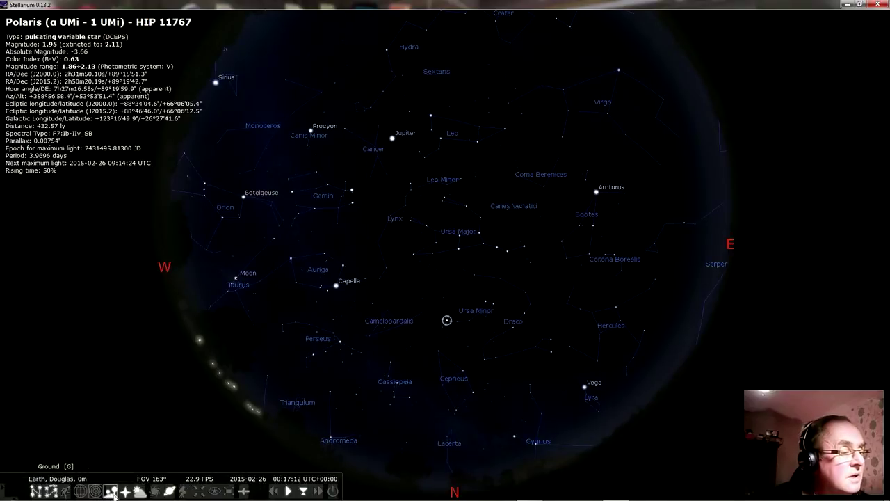
{"action": "left_click", "coordinate": [66, 491]}
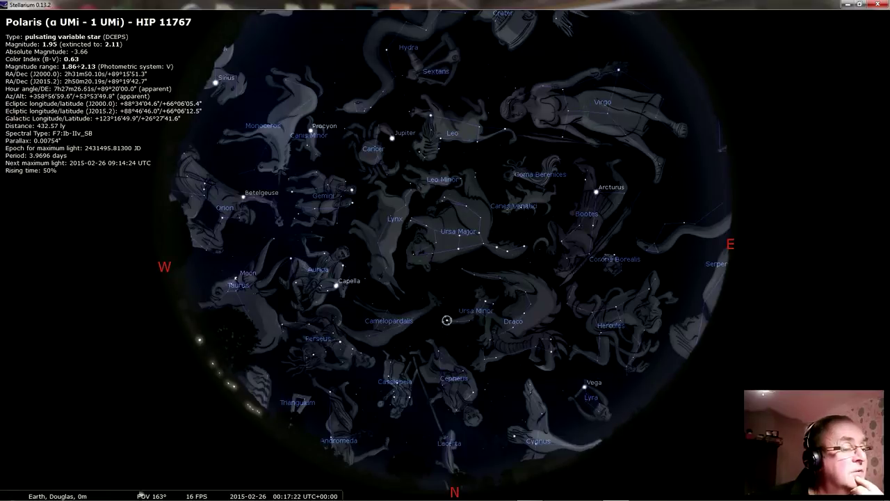
{"action": "mouse_move", "coordinate": [317, 491]}
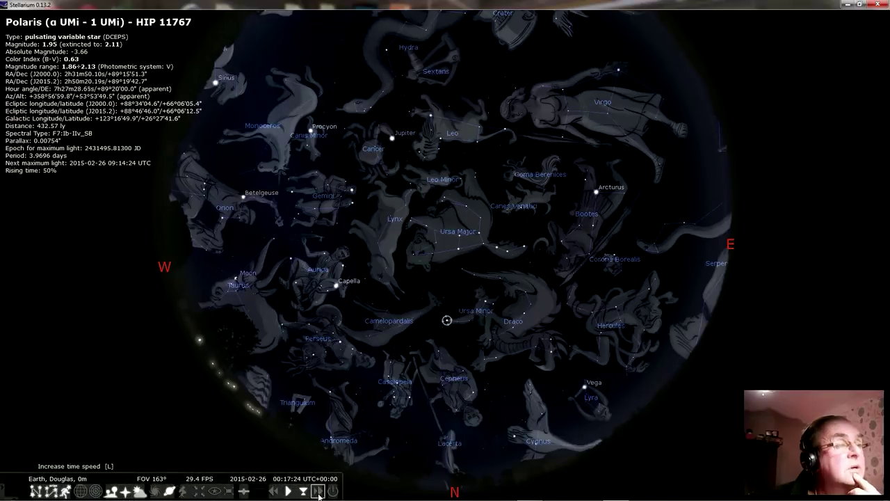
Increase the time speed so the artwork-covered sky races toward daylight.
{"action": "left_click", "coordinate": [318, 492]}
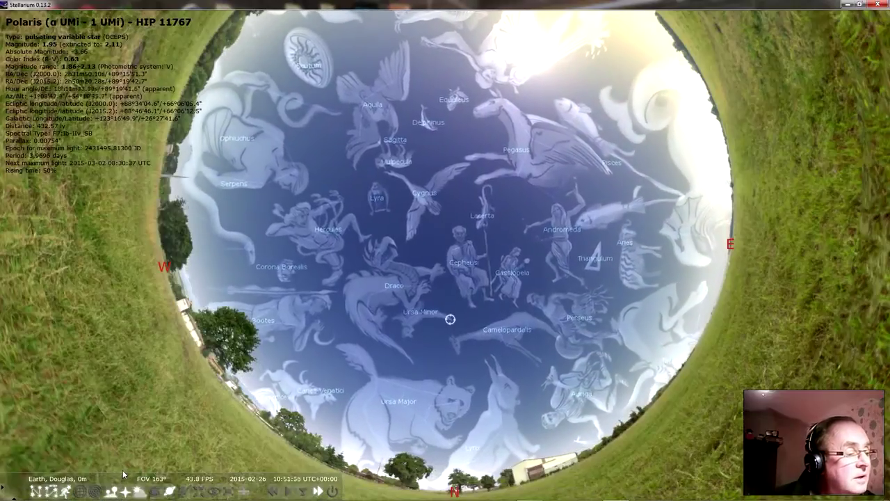
Turn off the constellation artwork and reset the clock to the current time.
{"action": "left_click", "coordinate": [66, 492]}
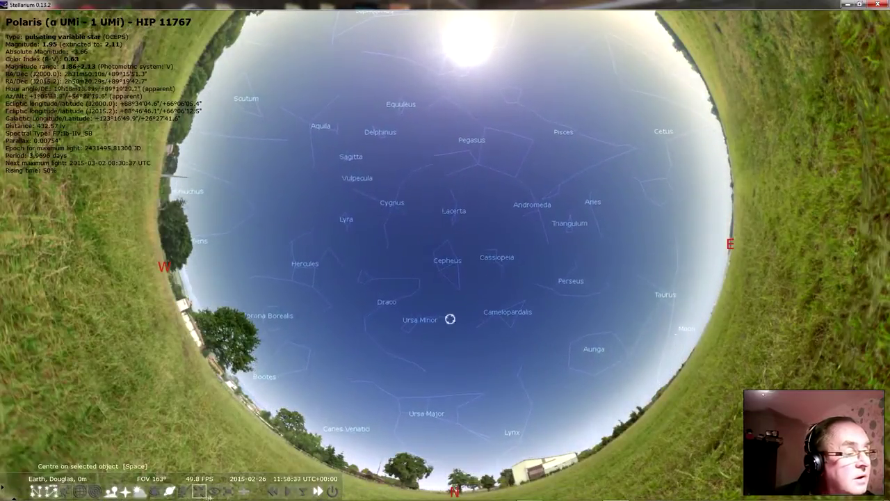
{"action": "left_click", "coordinate": [301, 491]}
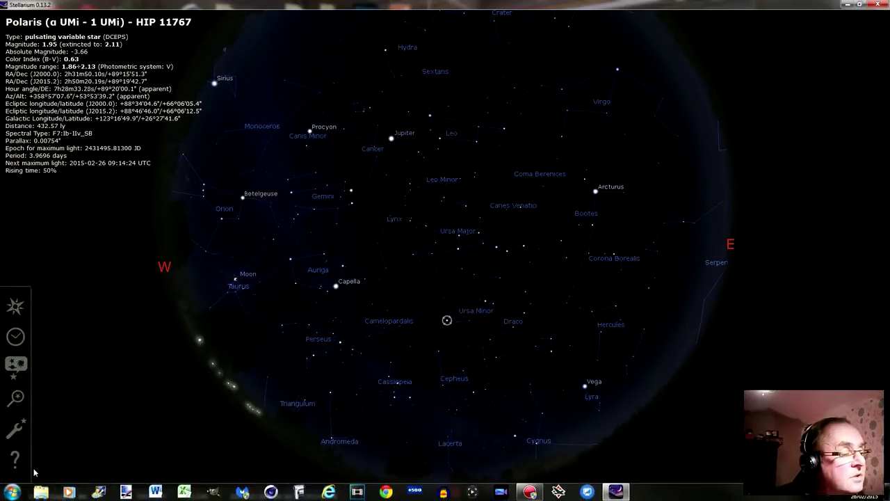
{"action": "mouse_move", "coordinate": [36, 491]}
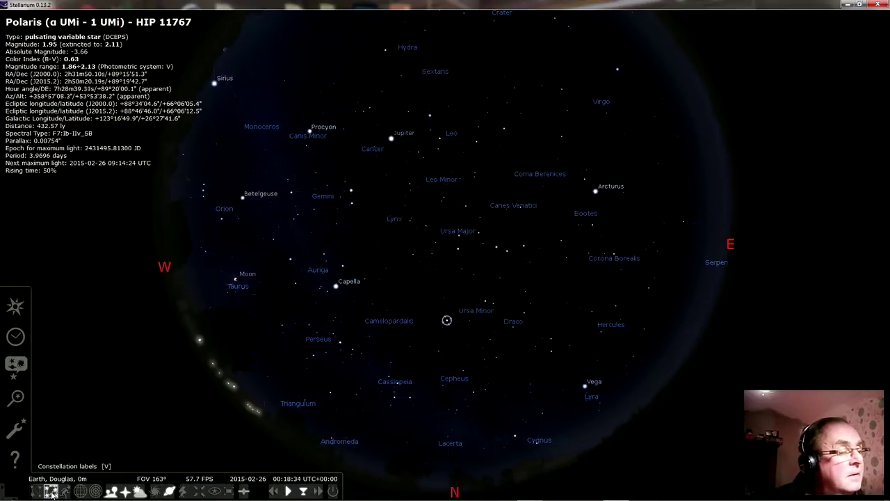
Turn off the constellation name labels.
{"action": "left_click", "coordinate": [51, 491]}
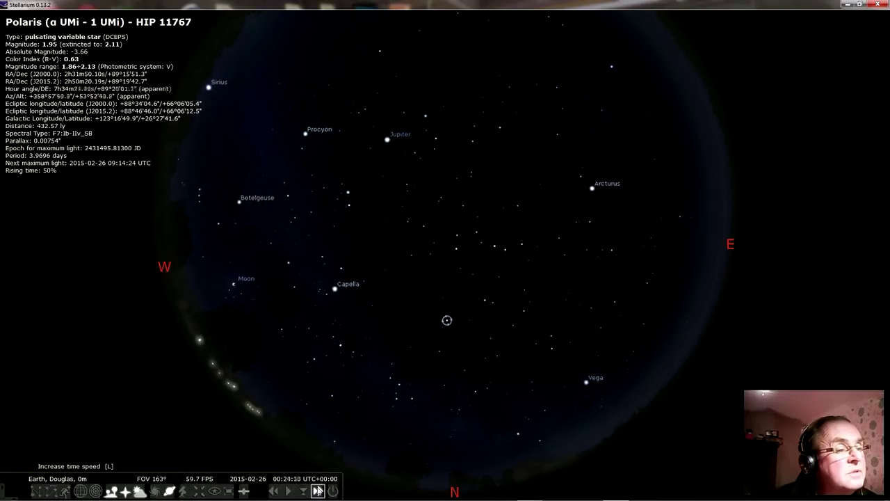
Speed up time through a day, then return it to the normal rate.
{"action": "left_click", "coordinate": [318, 490]}
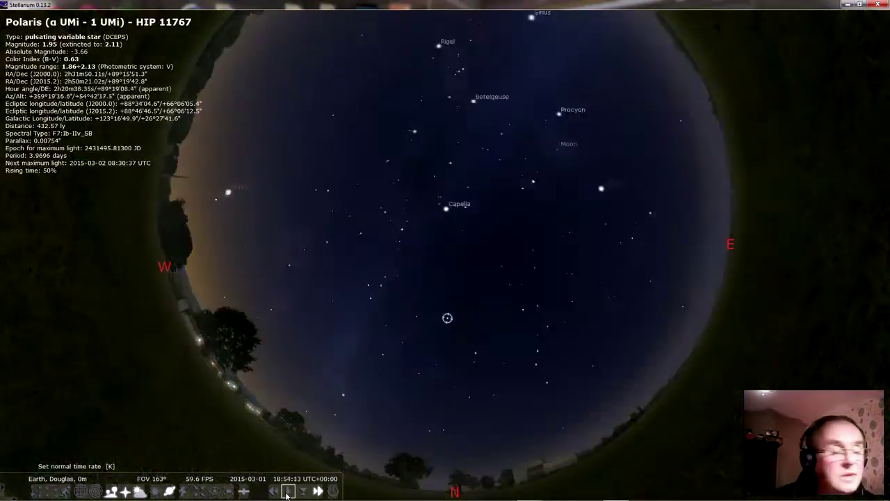
{"action": "left_click", "coordinate": [286, 492]}
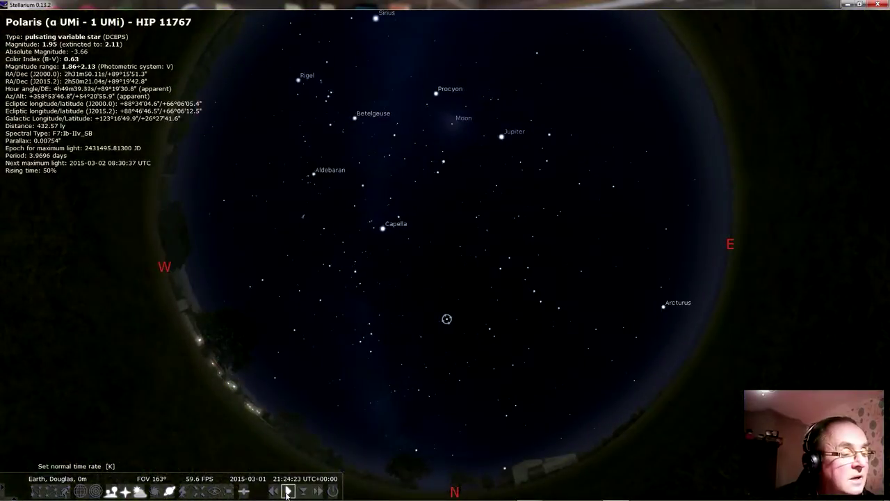
Jump the clock back to now and toggle the constellation artwork again.
{"action": "left_click", "coordinate": [304, 494]}
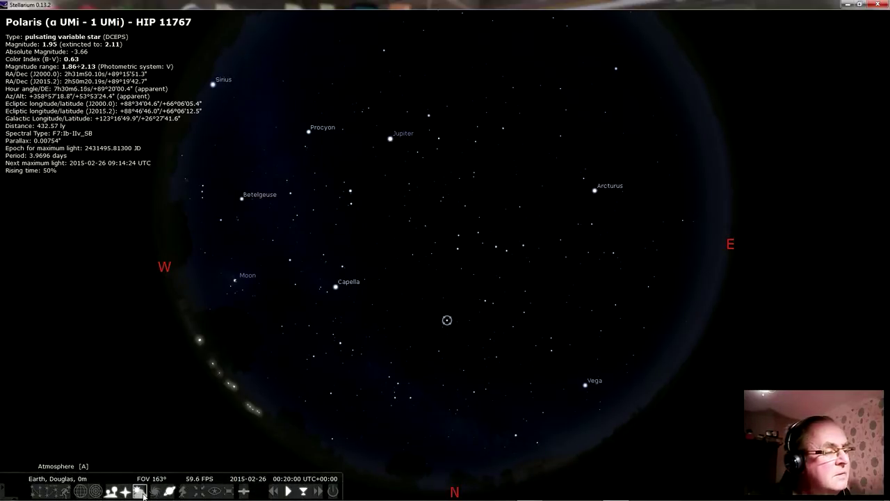
{"action": "left_click", "coordinate": [64, 491]}
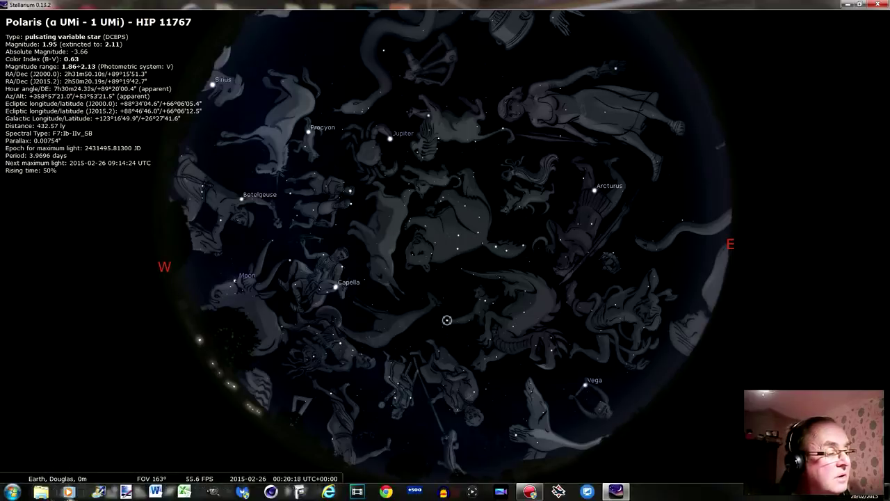
Hide the constellation artwork, speed up time, and show the constellation lines.
{"action": "mouse_move", "coordinate": [50, 492]}
{"action": "left_click", "coordinate": [65, 491]}
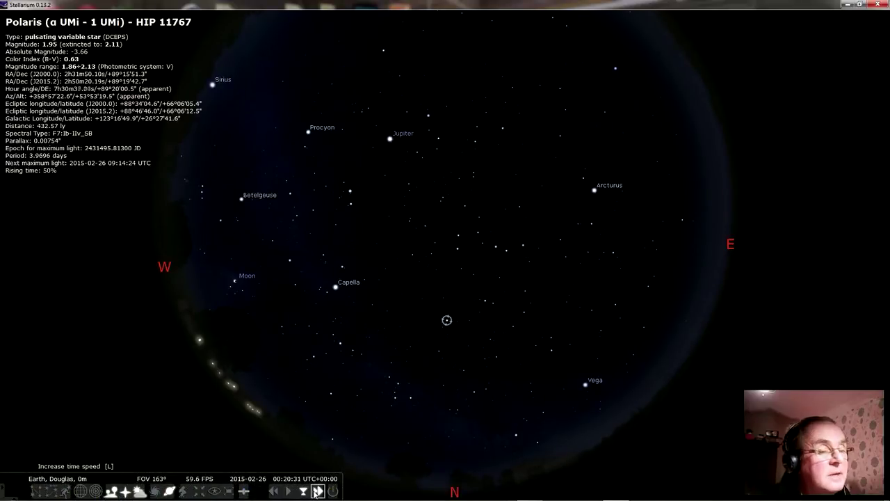
{"action": "left_click", "coordinate": [316, 492]}
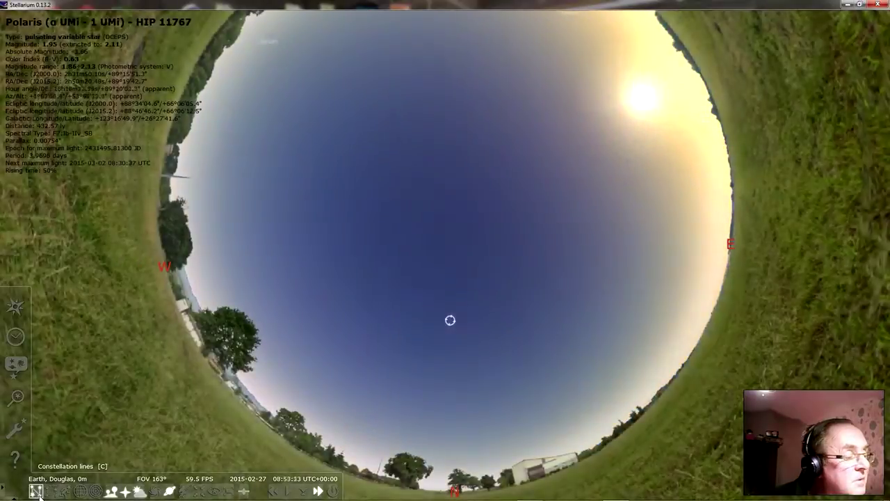
{"action": "left_click", "coordinate": [36, 491]}
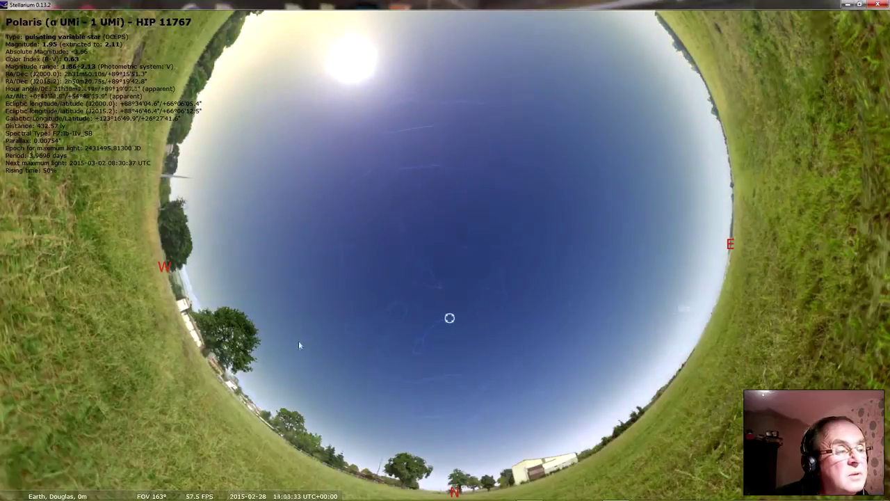
Change the simulated time rate with the K shortcut and let the sky advance.
{"action": "key", "text": "k"}
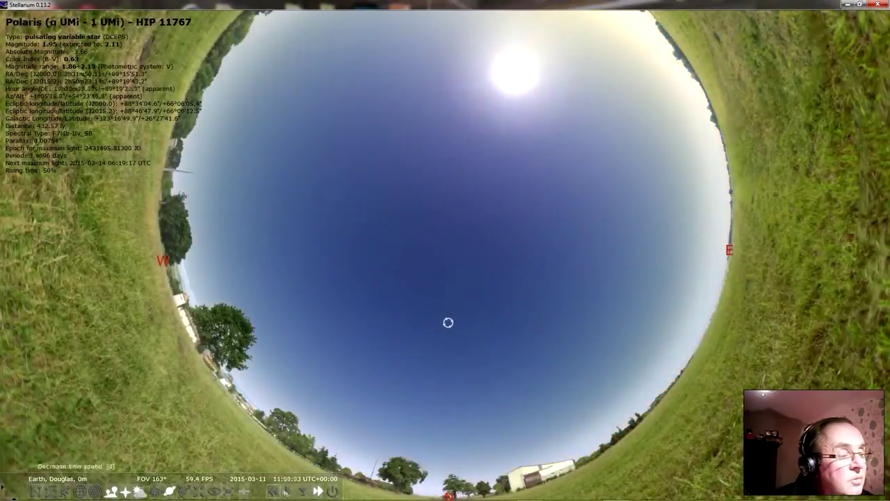
Reset time to now, select Kornephoros, then reselect Polaris at the sky centre.
{"action": "left_click", "coordinate": [302, 492]}
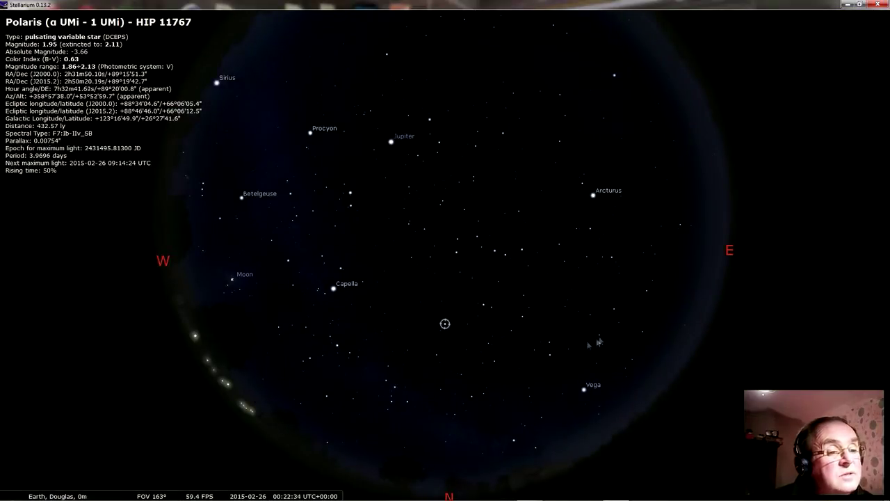
{"action": "left_click", "coordinate": [635, 299]}
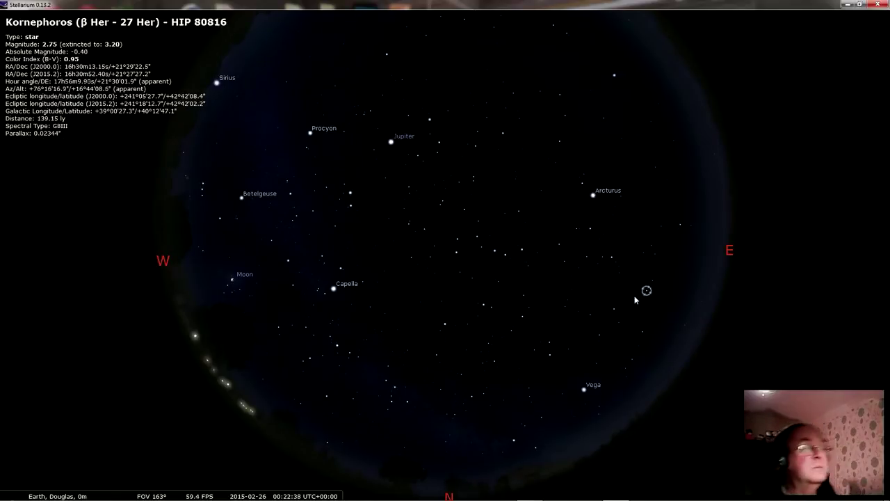
{"action": "left_click", "coordinate": [445, 325]}
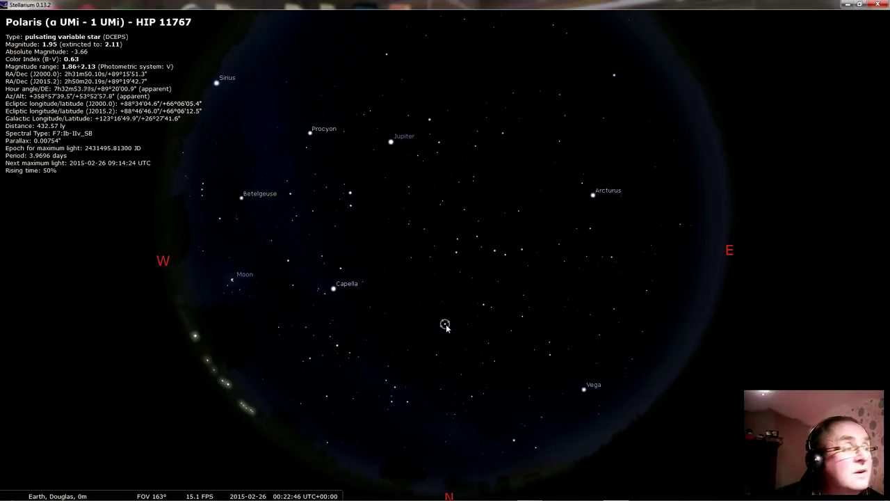